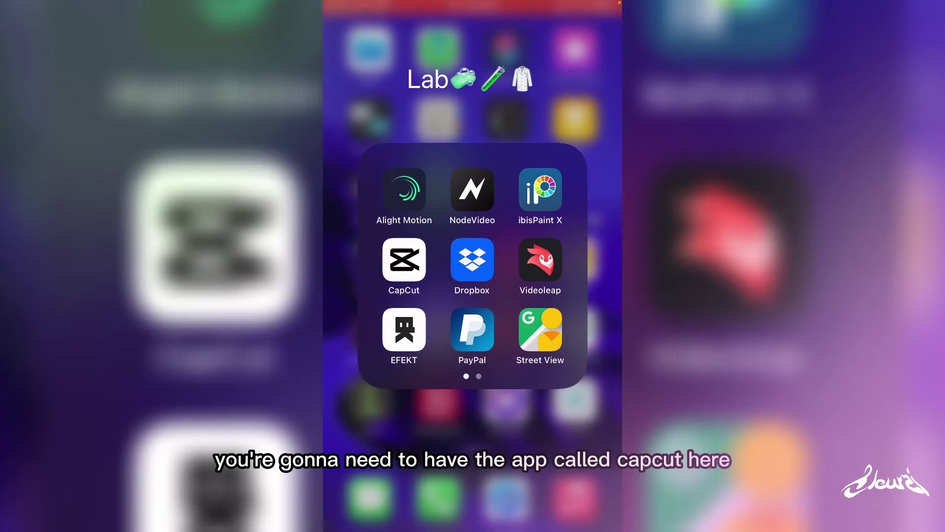
Create a new CapCut project with the 4-second street clip of the man in the purple hoodie.
{"action": "left_click", "coordinate": [405, 260]}
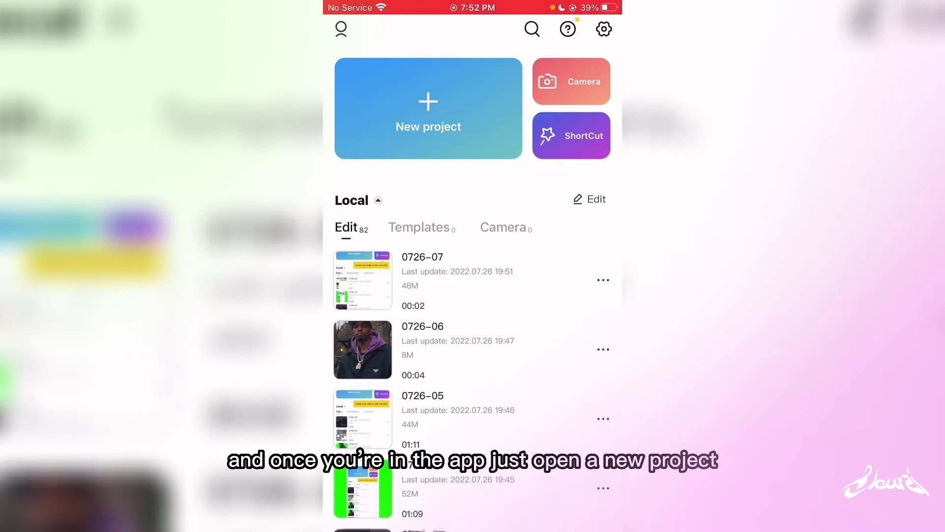
{"action": "left_click", "coordinate": [428, 108]}
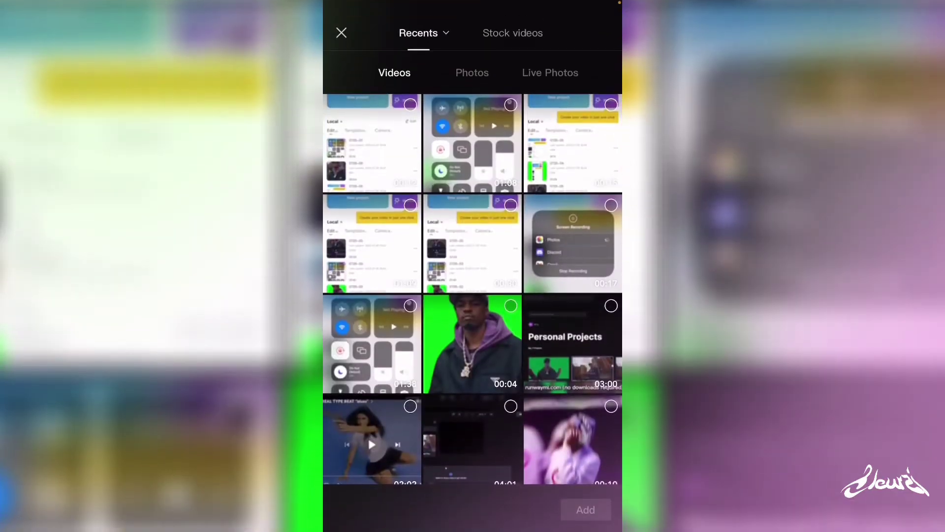
{"action": "scroll", "coordinate": [473, 295], "scroll_direction": "down", "scroll_amount": 4}
{"action": "scroll", "coordinate": [472, 296], "scroll_direction": "down", "scroll_amount": 5}
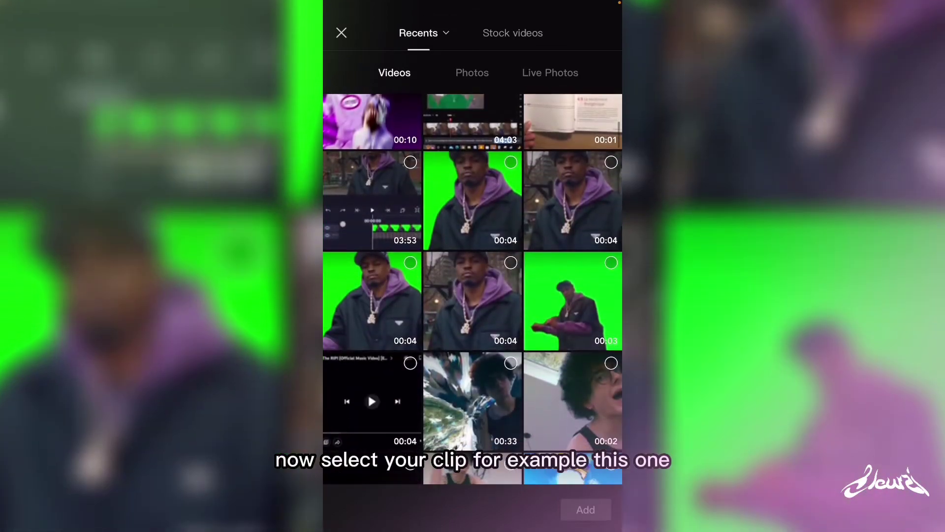
{"action": "scroll", "coordinate": [472, 288], "scroll_direction": "up", "scroll_amount": 2}
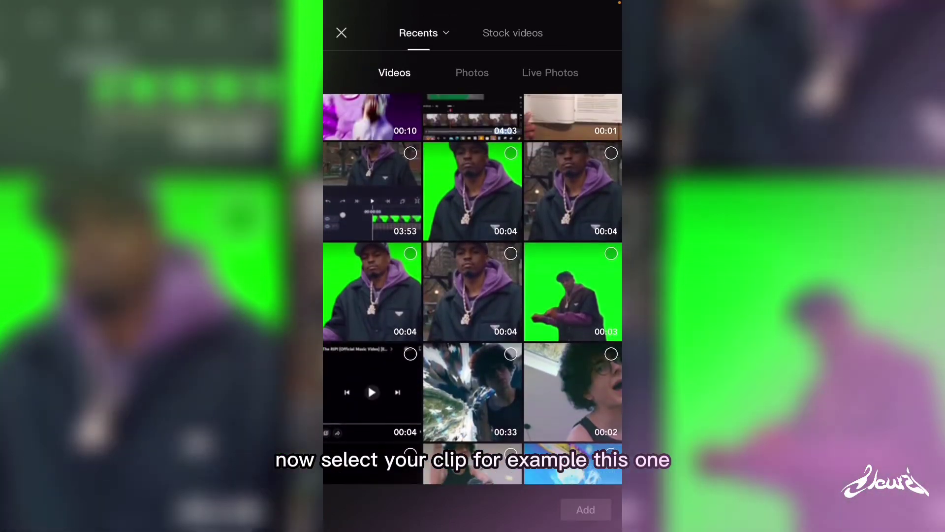
{"action": "left_click", "coordinate": [611, 153]}
{"action": "left_click", "coordinate": [585, 510]}
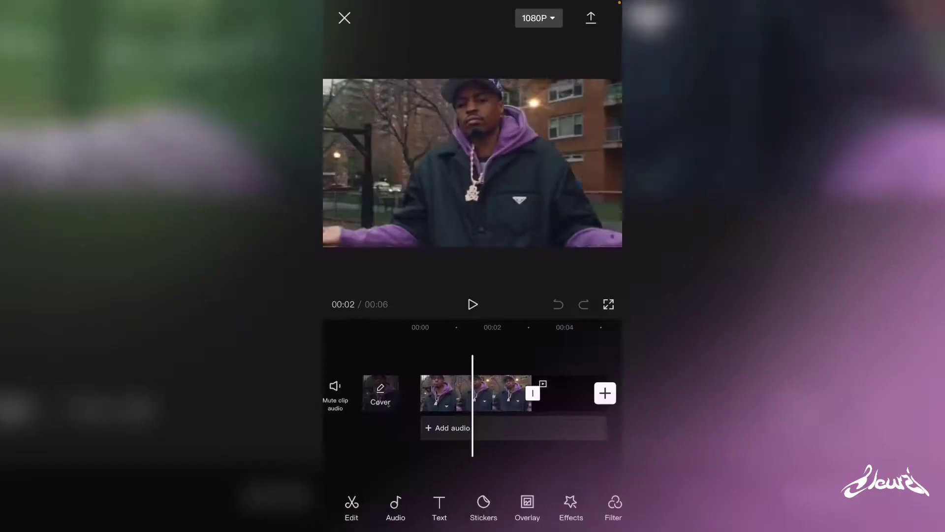
Delete the default CapCut outro clip from the end of the timeline.
{"action": "scroll", "coordinate": [472, 393], "scroll_direction": "right", "scroll_amount": 2}
{"action": "scroll", "coordinate": [473, 393], "scroll_direction": "right", "scroll_amount": 1}
{"action": "left_click", "coordinate": [500, 393]}
{"action": "left_click", "coordinate": [571, 507]}
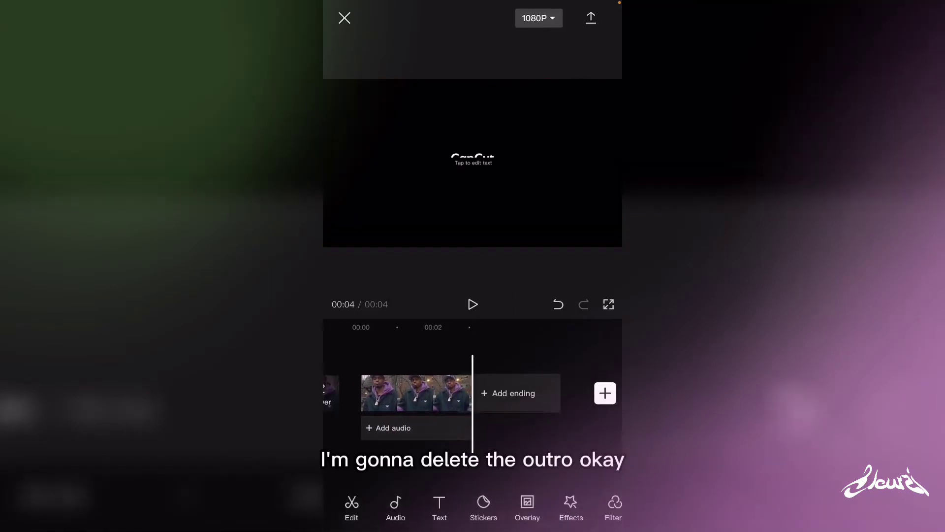
Remove the background from the main clip and check the cutout across the timeline.
{"action": "scroll", "coordinate": [473, 393], "scroll_direction": "left", "scroll_amount": 1}
{"action": "scroll", "coordinate": [473, 393], "scroll_direction": "left", "scroll_amount": 3}
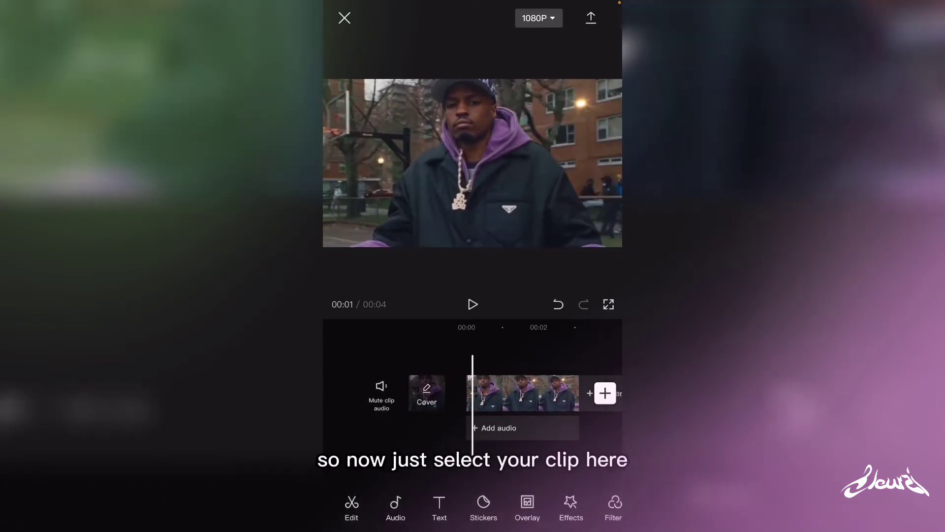
{"action": "left_click", "coordinate": [523, 393]}
{"action": "scroll", "coordinate": [472, 507], "scroll_direction": "right", "scroll_amount": 3}
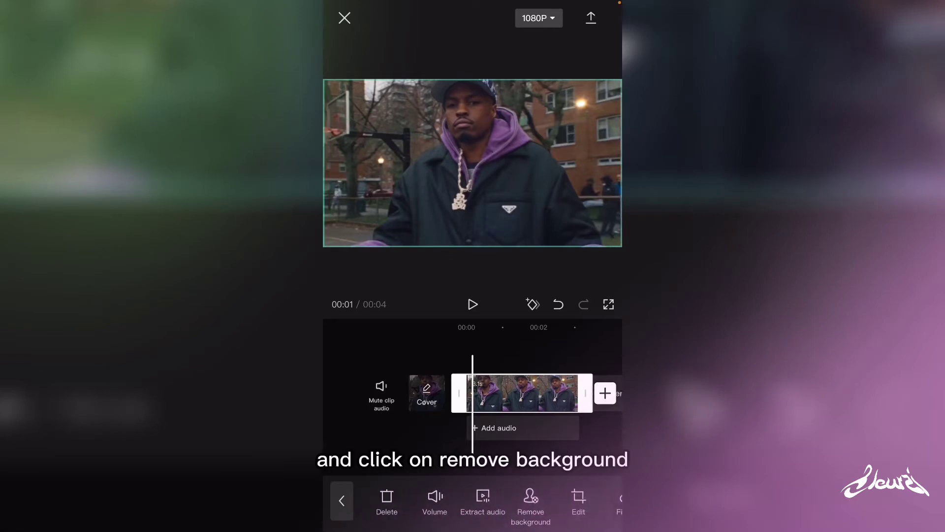
{"action": "left_click", "coordinate": [478, 500]}
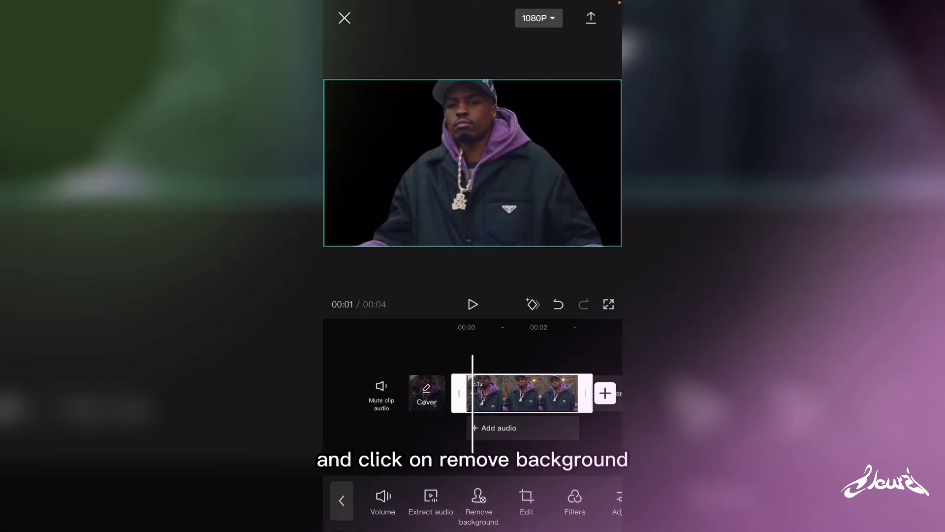
{"action": "scroll", "coordinate": [472, 393], "scroll_direction": "right", "scroll_amount": 3}
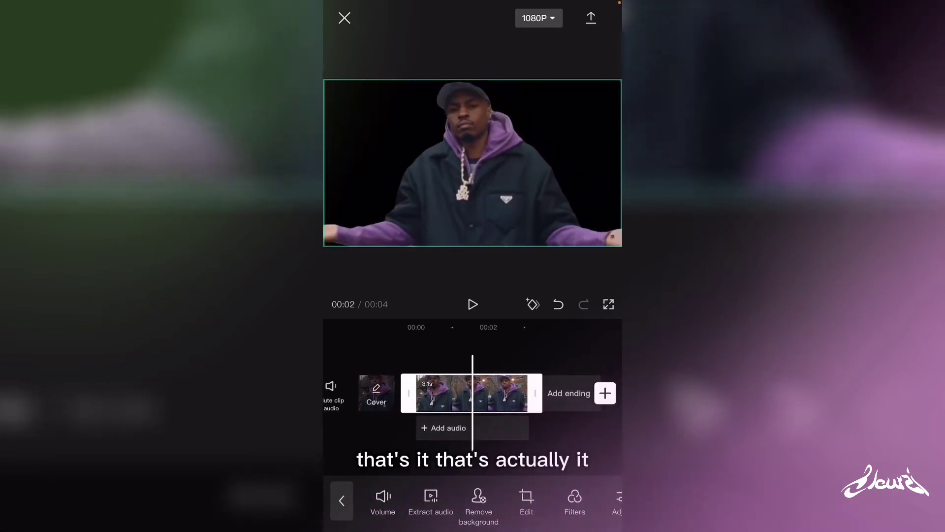
{"action": "left_click", "coordinate": [342, 500]}
Set the canvas background to a fully saturated bright green with the custom colour picker.
{"action": "scroll", "coordinate": [473, 393], "scroll_direction": "left", "scroll_amount": 3}
{"action": "scroll", "coordinate": [472, 507], "scroll_direction": "right", "scroll_amount": 3}
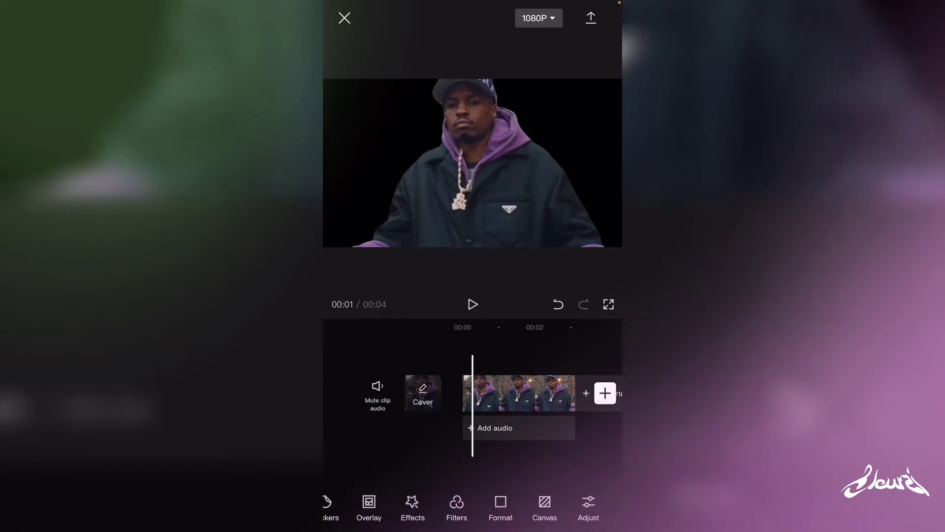
{"action": "scroll", "coordinate": [473, 393], "scroll_direction": "left", "scroll_amount": 1}
{"action": "scroll", "coordinate": [473, 392], "scroll_direction": "right", "scroll_amount": 1}
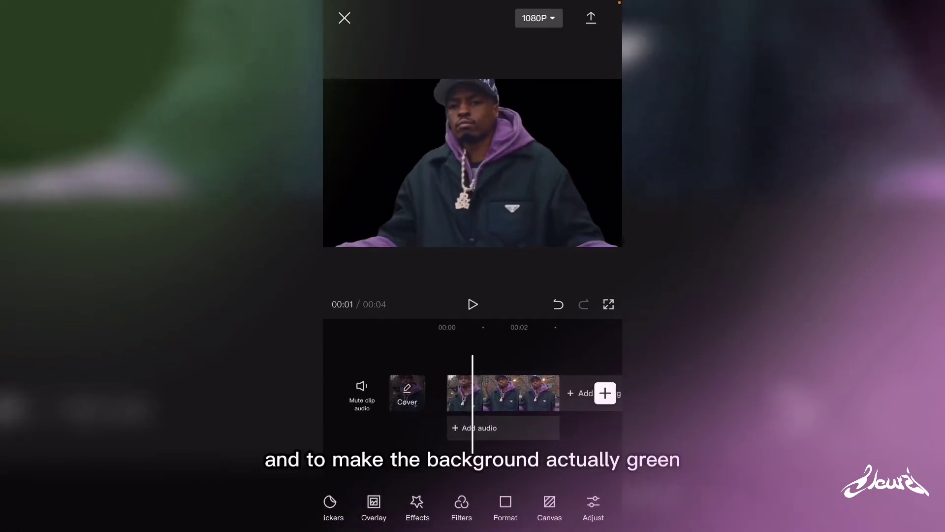
{"action": "scroll", "coordinate": [473, 393], "scroll_direction": "left", "scroll_amount": 2}
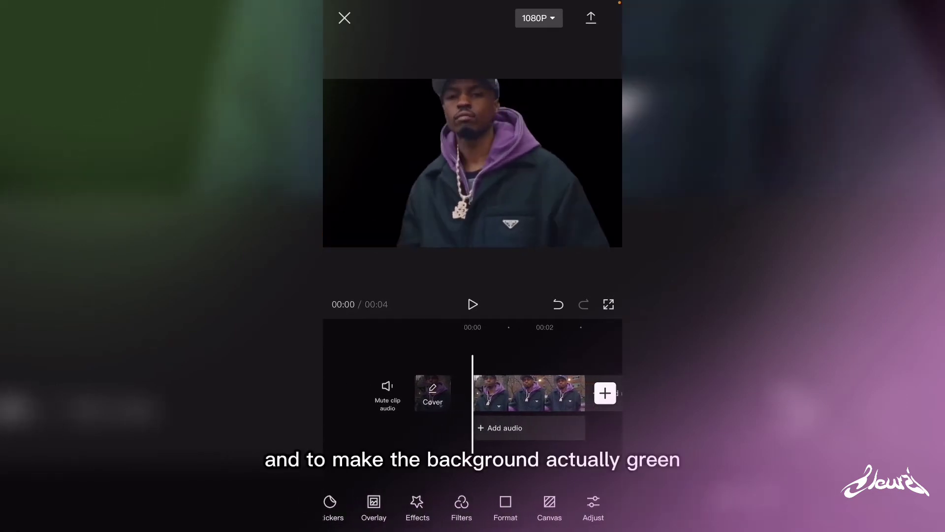
{"action": "left_click", "coordinate": [550, 507]}
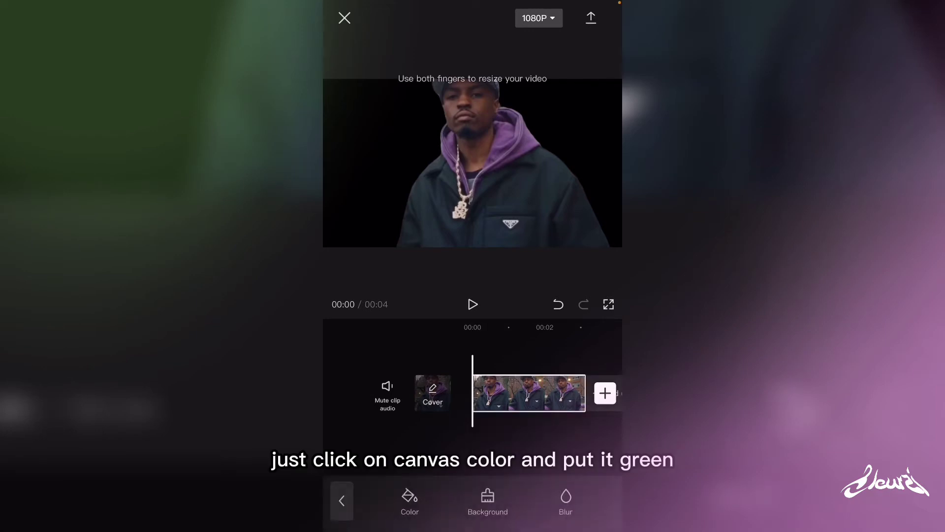
{"action": "left_click", "coordinate": [410, 502]}
{"action": "left_click", "coordinate": [375, 456]}
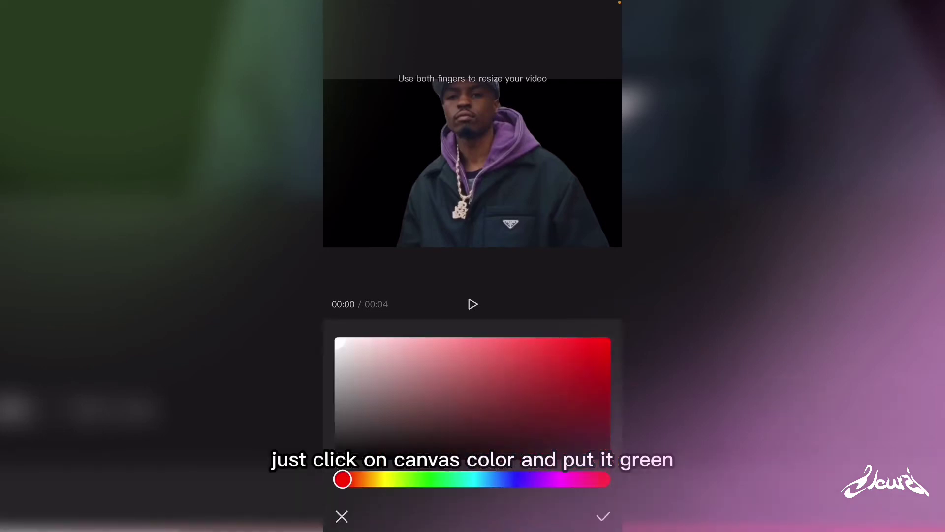
{"action": "left_click_drag", "start_coordinate": [343, 479], "coordinate": [429, 479]}
{"action": "left_click", "coordinate": [608, 339]}
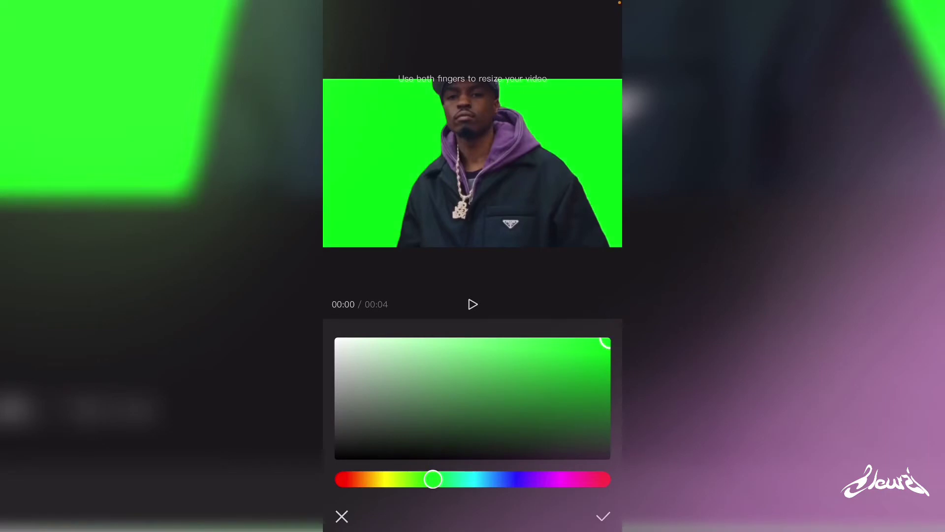
{"action": "left_click", "coordinate": [602, 516]}
{"action": "left_click", "coordinate": [602, 516]}
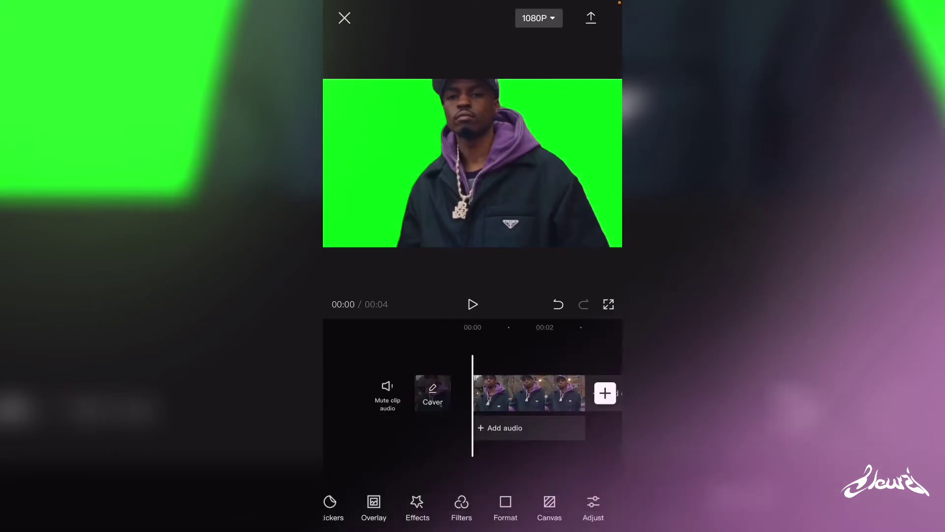
Enlarge and reposition the clip to inspect the cutout edges, and undo the move and scale.
{"action": "left_click_drag", "start_coordinate": [529, 354], "coordinate": [473, 354]}
{"action": "scroll", "coordinate": [472, 394], "scroll_direction": "left", "scroll_amount": 2}
{"action": "left_click", "coordinate": [472, 393]}
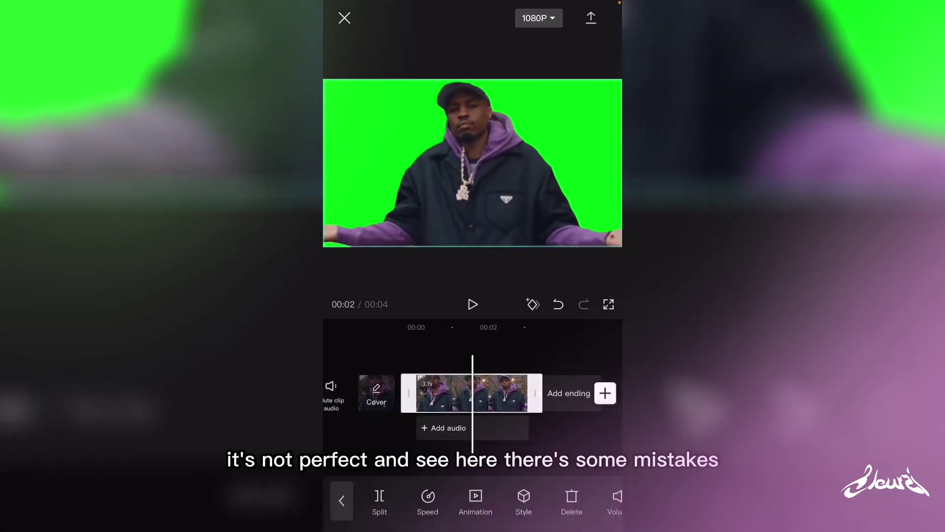
{"action": "scroll", "coordinate": [472, 162], "scroll_direction": "up", "scroll_amount": 3}
{"action": "left_click_drag", "start_coordinate": [473, 123], "coordinate": [460, 222]}
{"action": "left_click", "coordinate": [558, 304]}
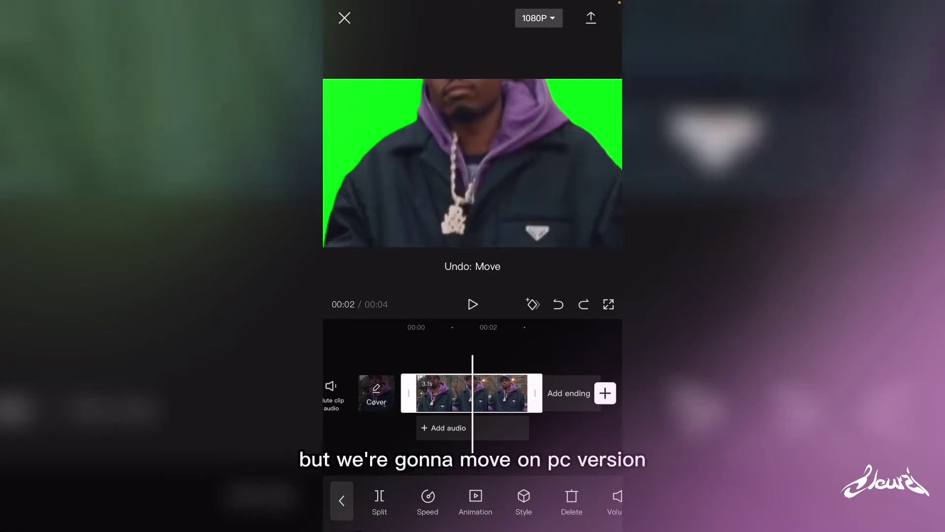
{"action": "left_click", "coordinate": [558, 304]}
{"action": "left_click", "coordinate": [342, 500]}
{"action": "scroll", "coordinate": [472, 394], "scroll_direction": "left", "scroll_amount": 3}
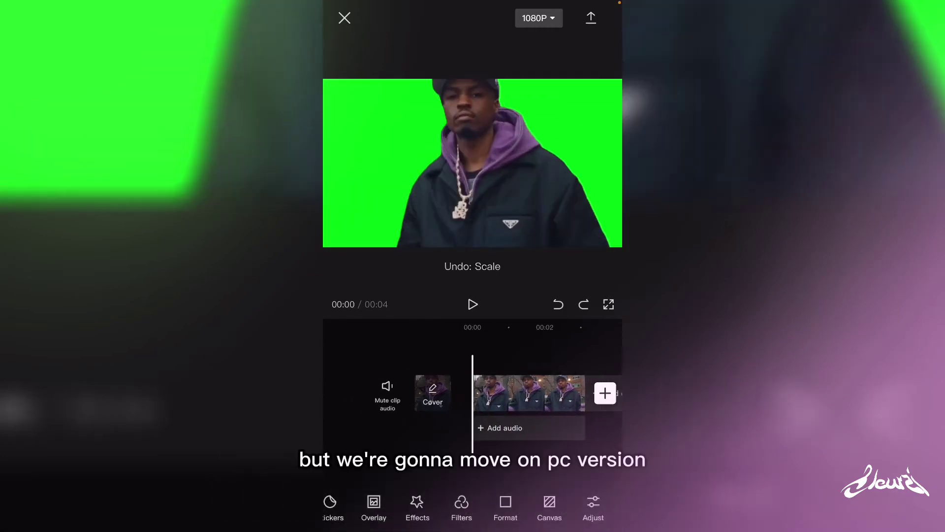
{"action": "scroll", "coordinate": [473, 394], "scroll_direction": "right", "scroll_amount": 3}
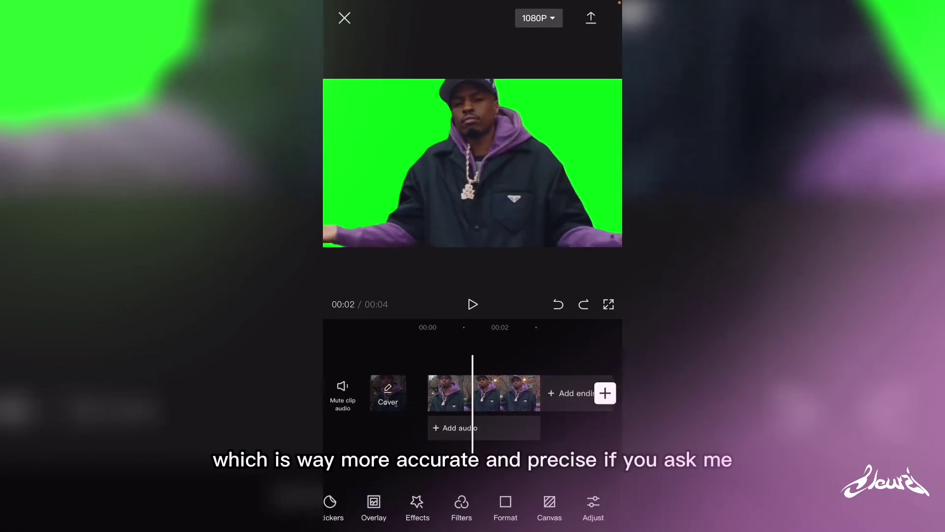
{"action": "scroll", "coordinate": [472, 394], "scroll_direction": "left", "scroll_amount": 3}
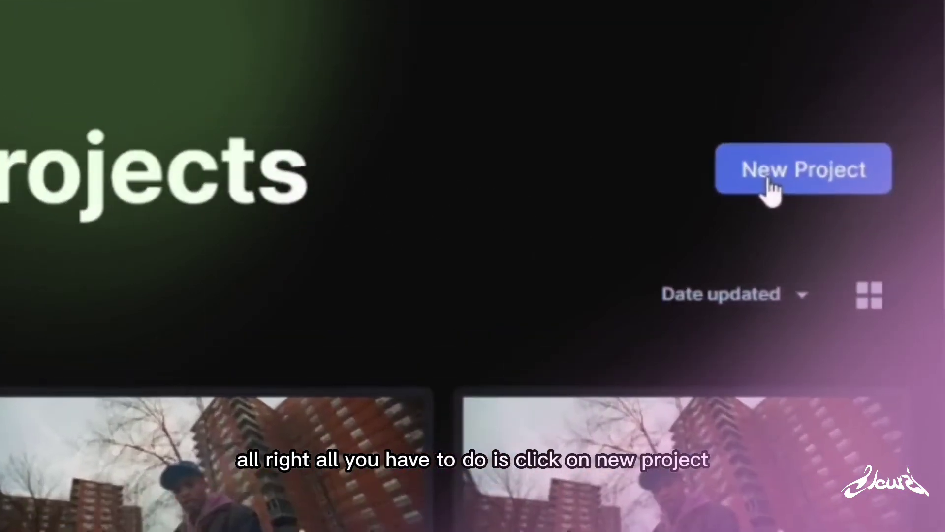
Switch to Runway and start a new project with the Green Screen magic tool.
{"action": "left_click", "coordinate": [849, 232]}
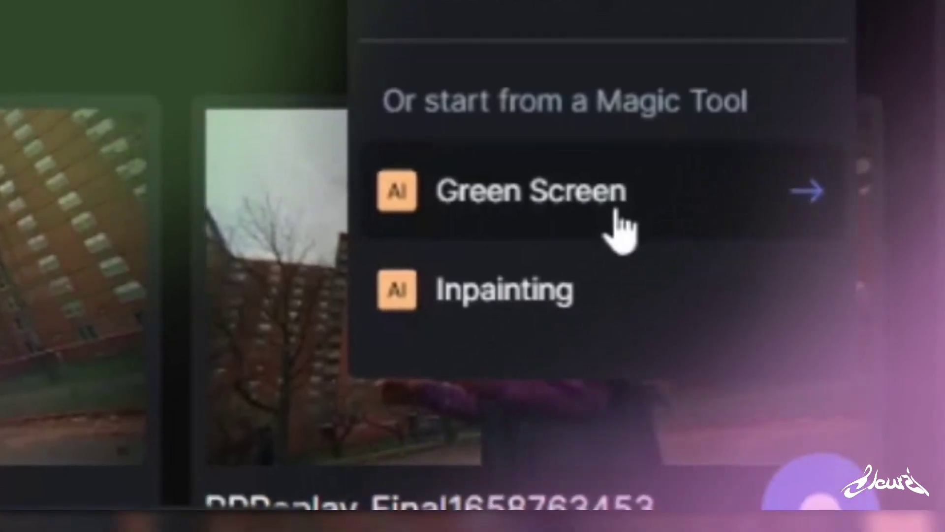
{"action": "left_click", "coordinate": [624, 294]}
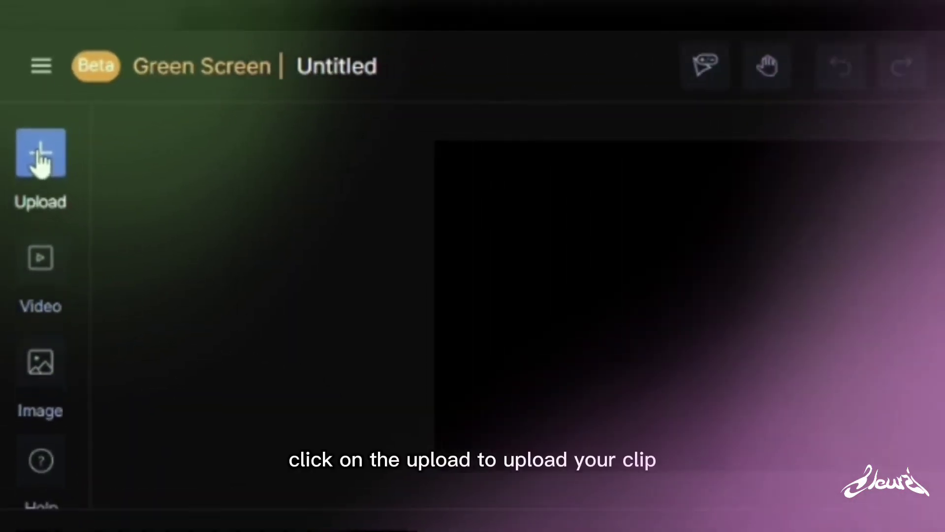
Upload the video clip from the computer and place it in the Green Screen timeline.
{"action": "left_click", "coordinate": [41, 156]}
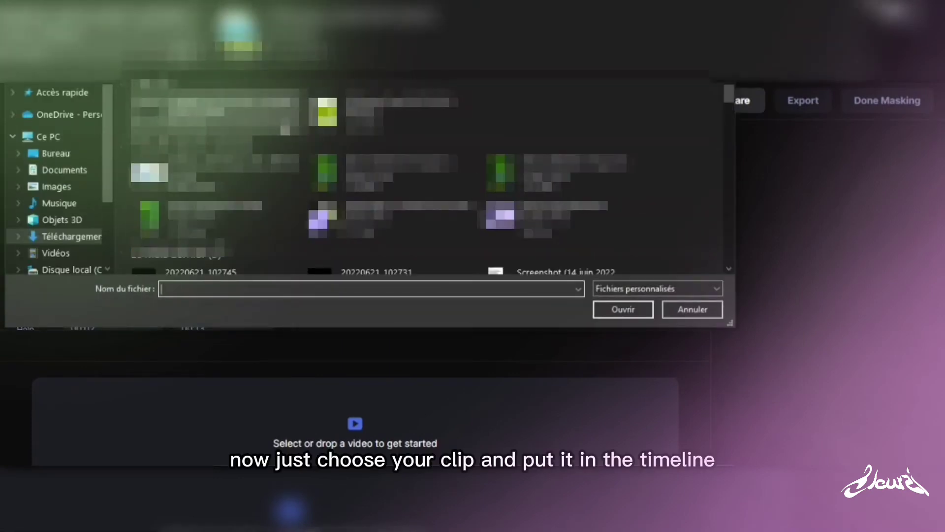
{"action": "double_click", "coordinate": [325, 116]}
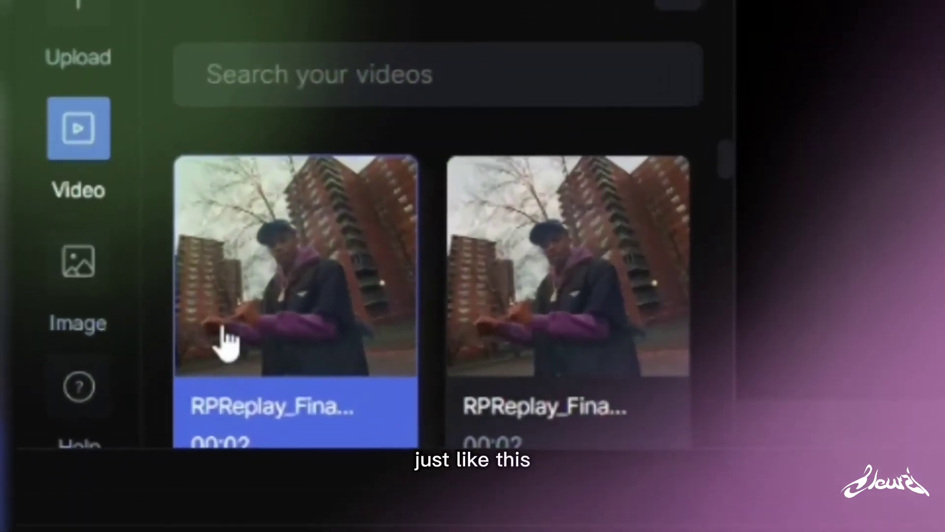
{"action": "left_click_drag", "start_coordinate": [227, 344], "coordinate": [530, 531]}
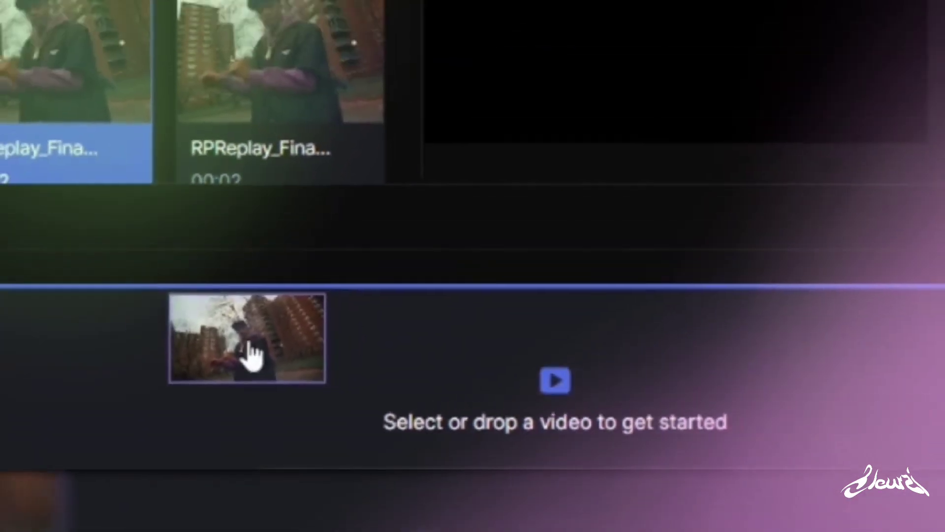
{"action": "left_click_drag", "start_coordinate": [254, 355], "coordinate": [244, 340]}
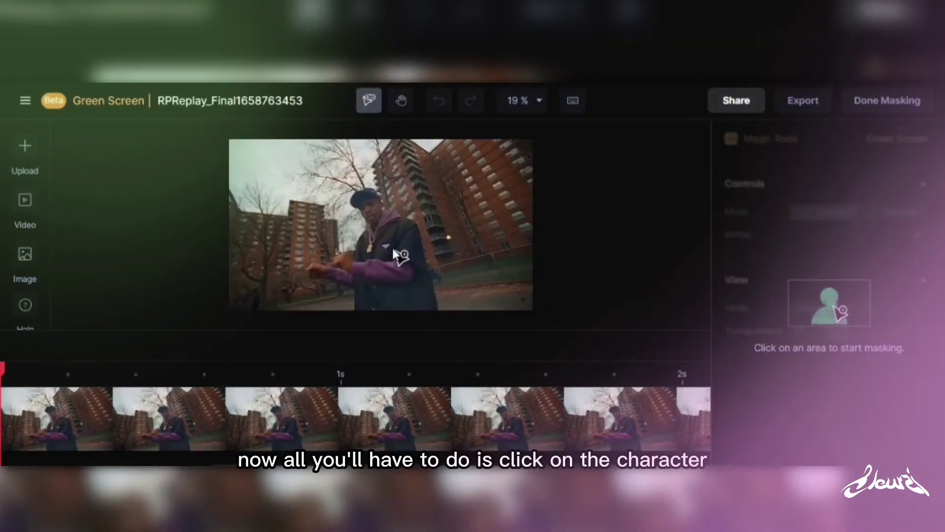
Mask the whole man with Include points on his chest, arms and lower body, and preview the mask in motion.
{"action": "left_click", "coordinate": [381, 242]}
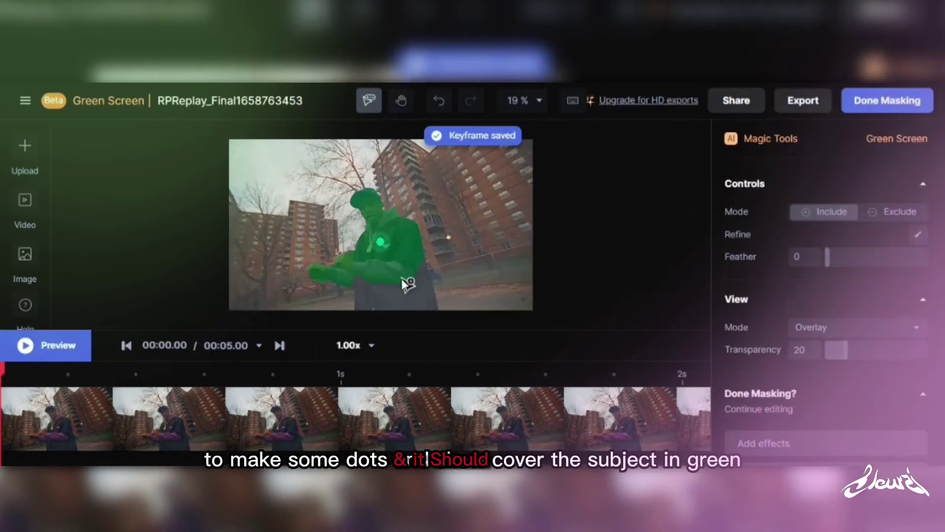
{"action": "left_click", "coordinate": [386, 290]}
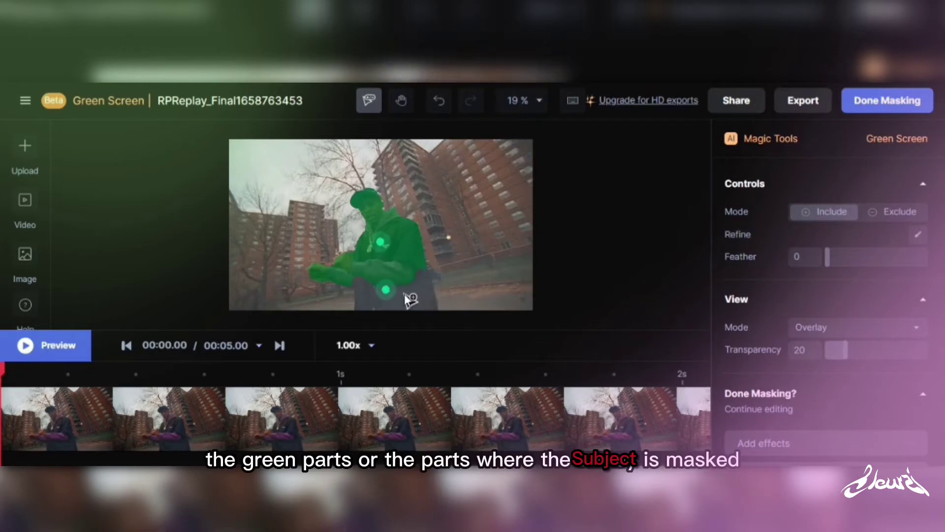
{"action": "left_click", "coordinate": [413, 294]}
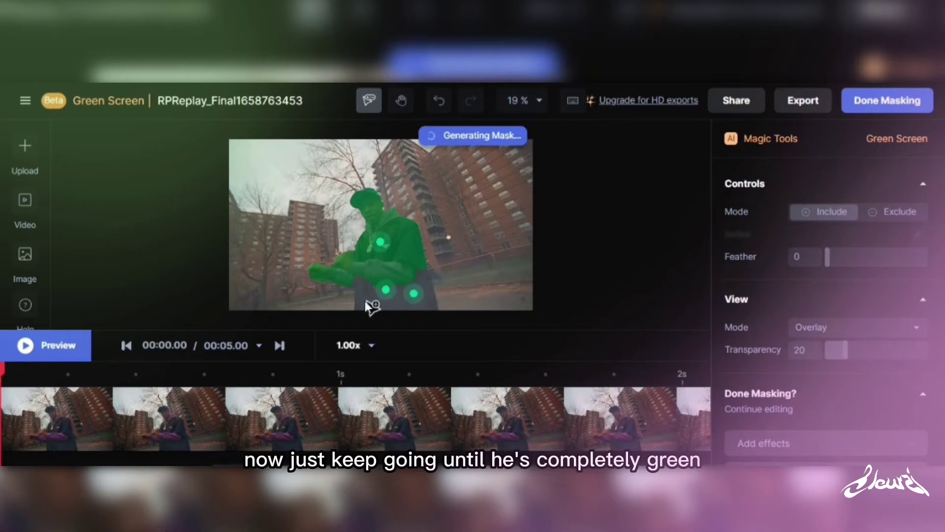
{"action": "left_click", "coordinate": [364, 301]}
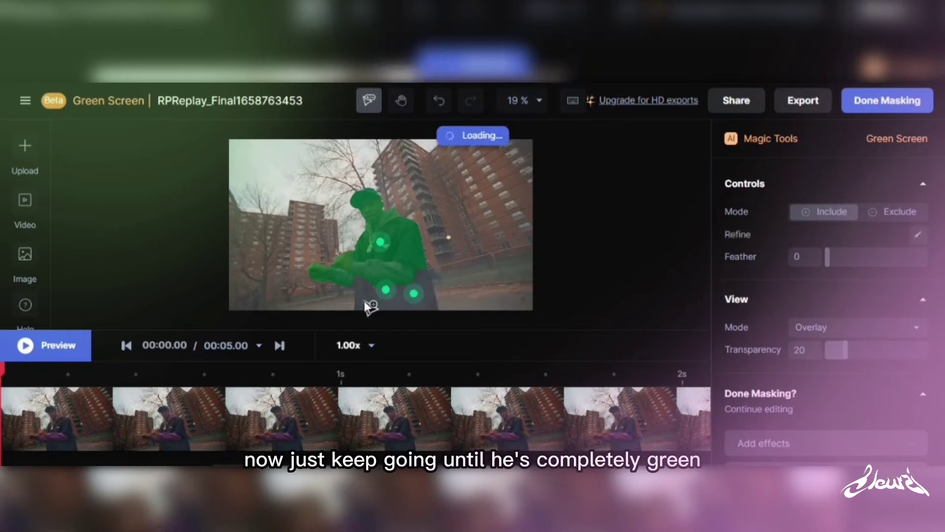
{"action": "left_click", "coordinate": [384, 274]}
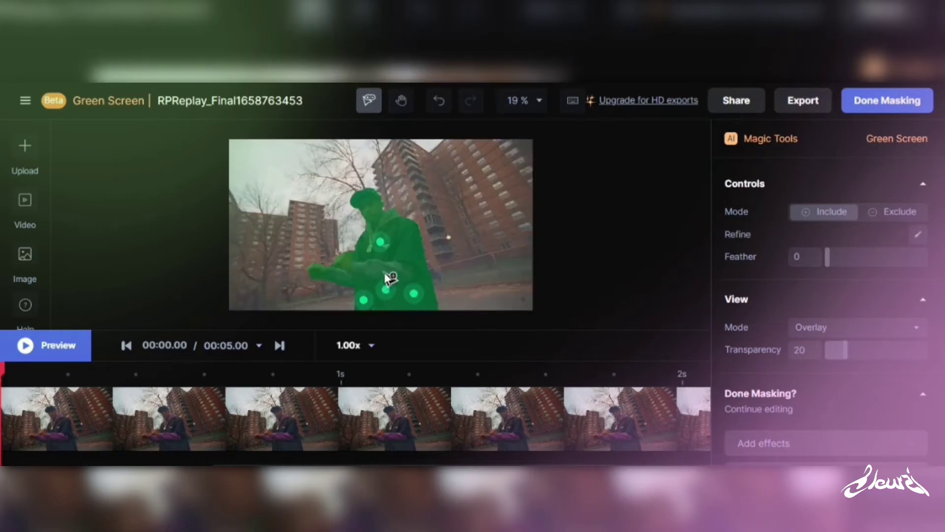
{"action": "key", "text": "space"}
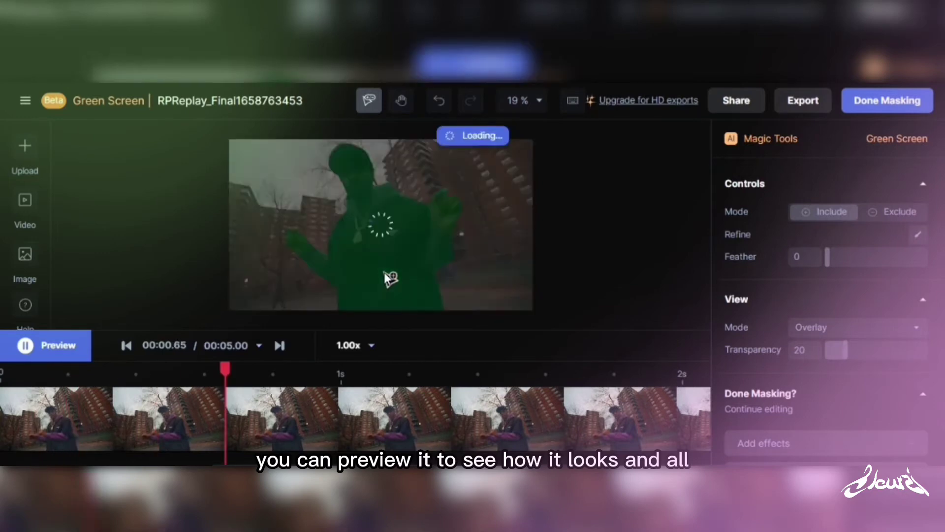
{"action": "key", "text": "space"}
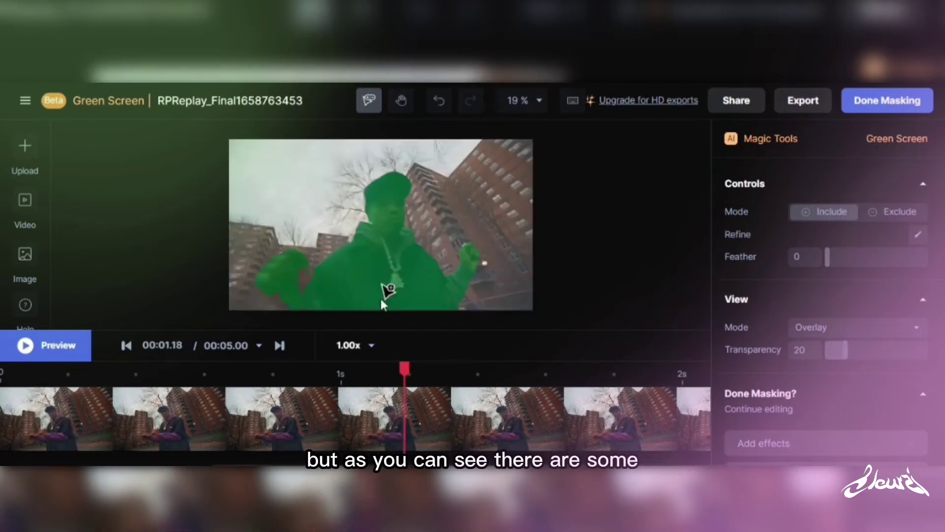
Fill the gap in the mask on the man's cap with an Include point at 00:01.03.
{"action": "left_click_drag", "start_coordinate": [404, 372], "coordinate": [353, 372]}
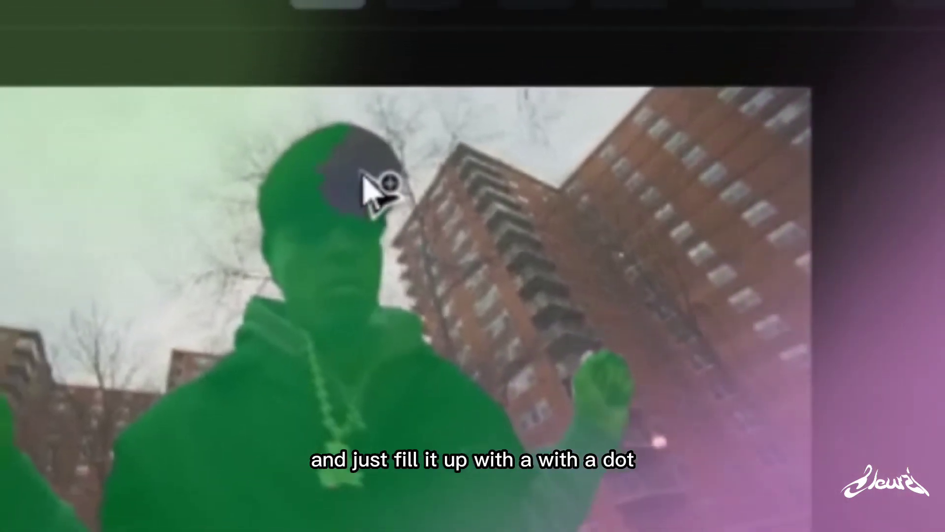
{"action": "left_click", "coordinate": [358, 195]}
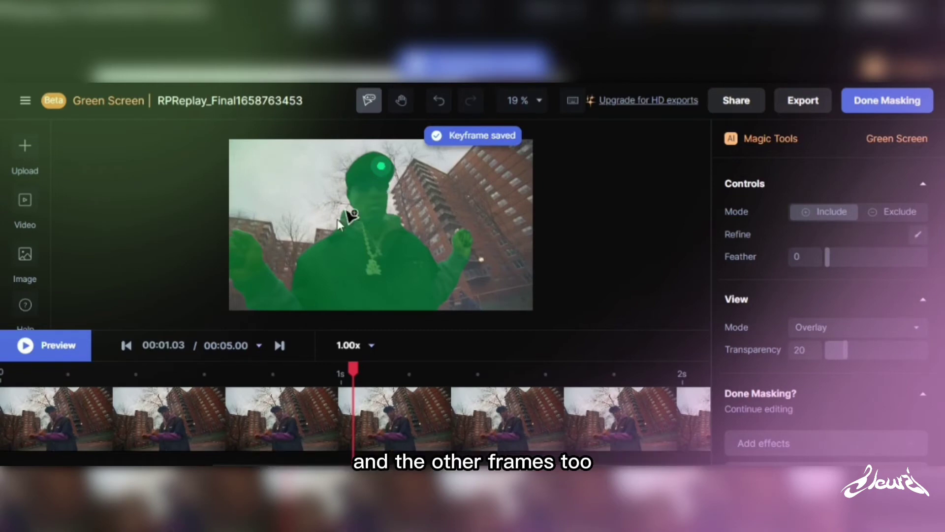
Go through the following frames for mask errors and add an Include point on the man's blurred hand around 00:01.33.
{"action": "left_click", "coordinate": [370, 374]}
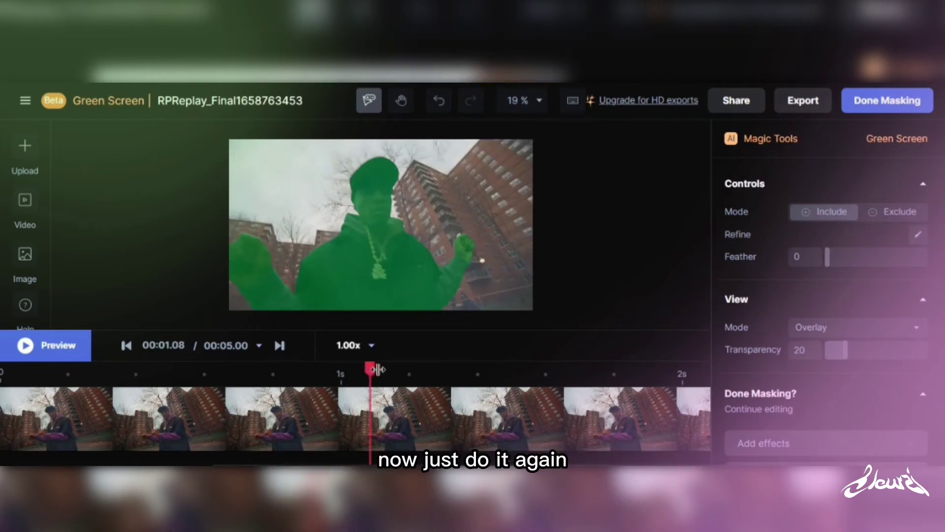
{"action": "key", "text": "Right"}
{"action": "key", "text": "Right"}
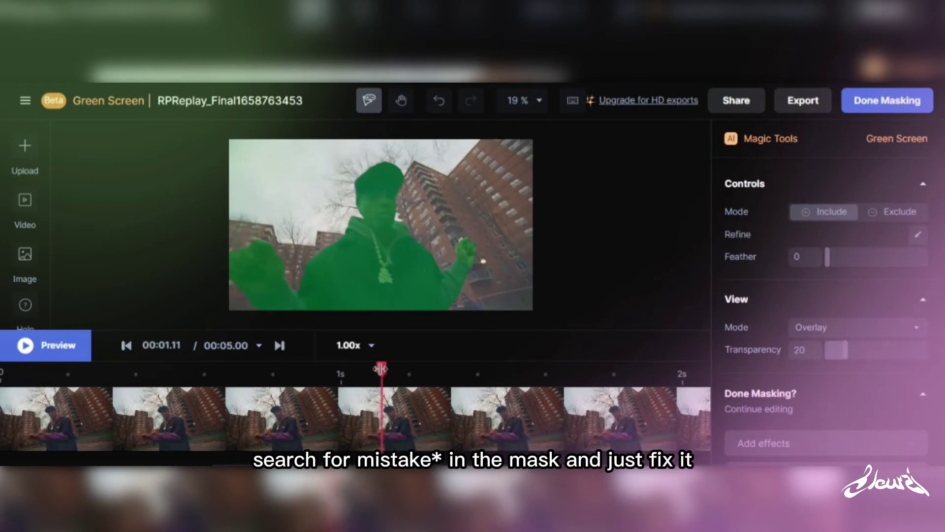
{"action": "key", "text": "Right"}
{"action": "key", "text": "Right"}
{"action": "key", "text": "Right"}
{"action": "key", "text": "Right"}
{"action": "key", "text": "Right"}
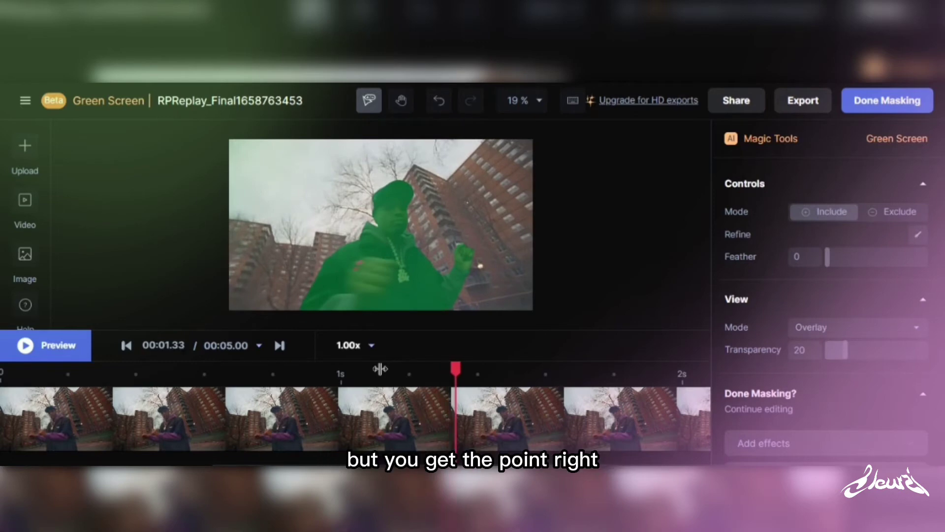
{"action": "left_click", "coordinate": [361, 261]}
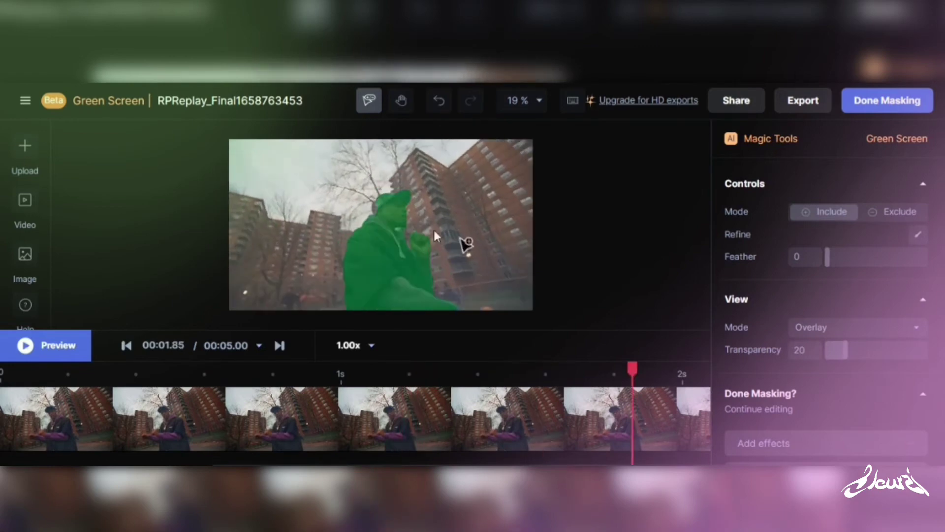
Add Include points on the man's raised hand and the back of his head at 00:01.85, and check earlier frames.
{"action": "left_click", "coordinate": [413, 233]}
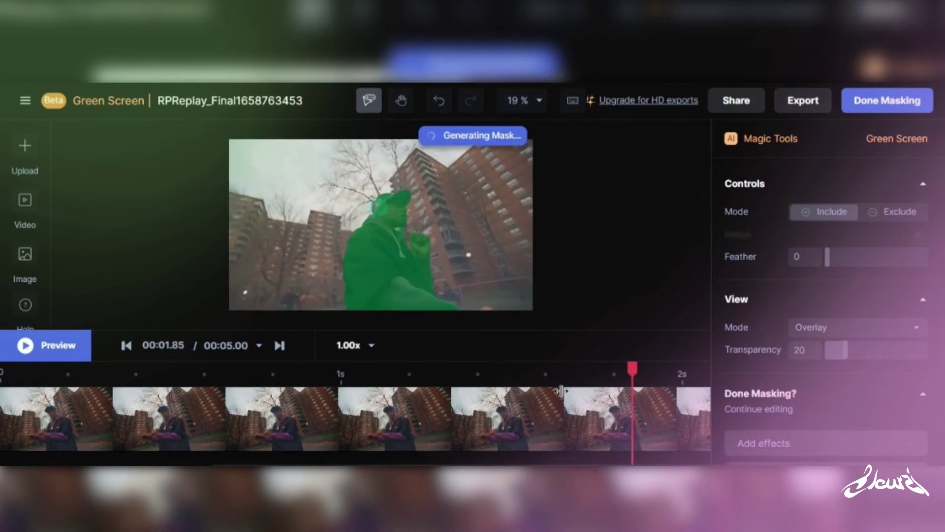
{"action": "left_click", "coordinate": [378, 206]}
{"action": "key", "text": "Left"}
{"action": "key", "text": "Left"}
{"action": "key", "text": "Left"}
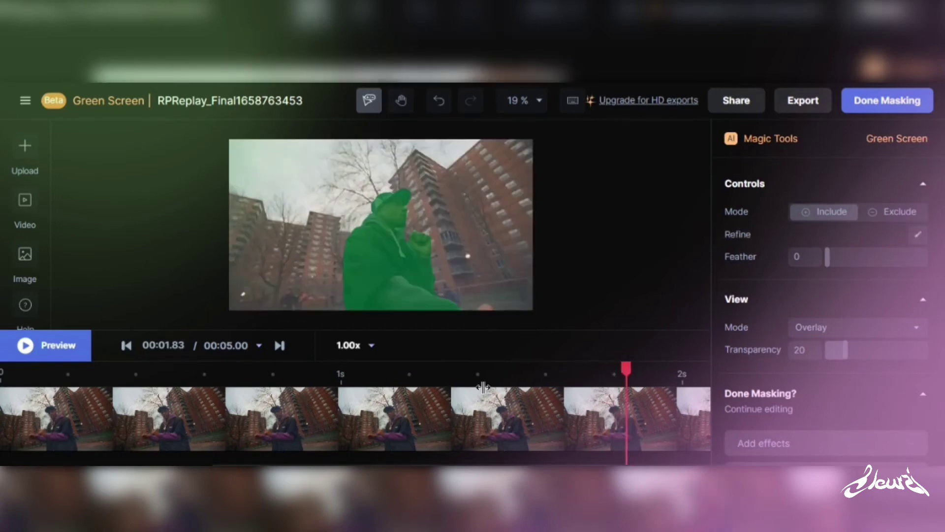
{"action": "left_click", "coordinate": [414, 374]}
Add two Include points on the brick building beside the man's raised fist at 00:00.53.
{"action": "left_click", "coordinate": [183, 394]}
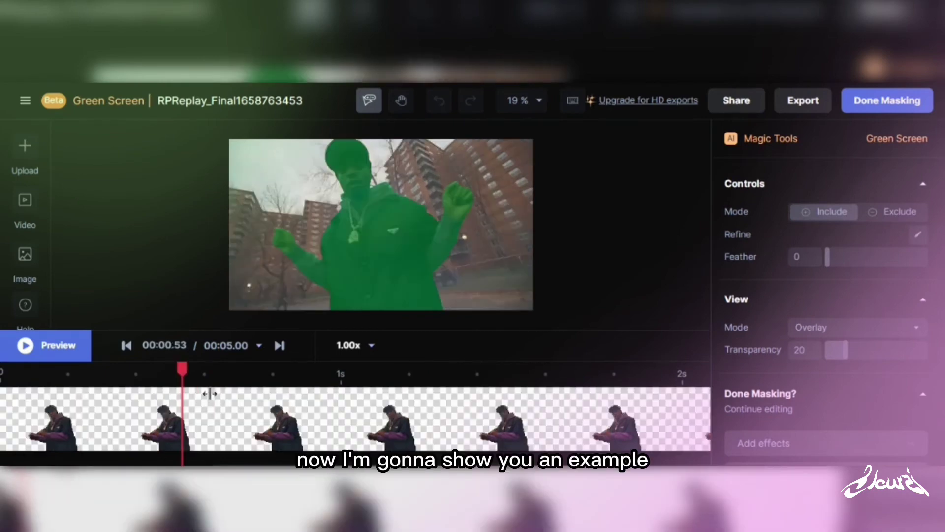
{"action": "left_click", "coordinate": [495, 228]}
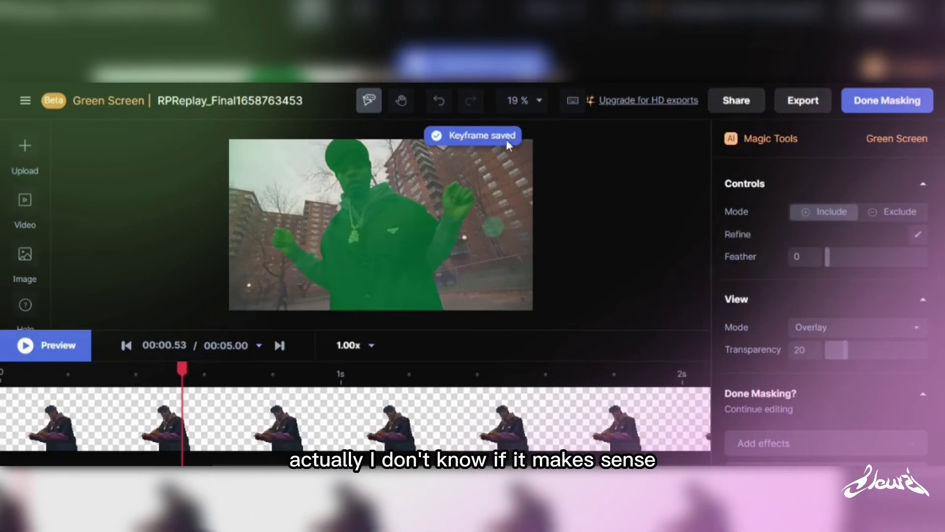
{"action": "left_click", "coordinate": [498, 182]}
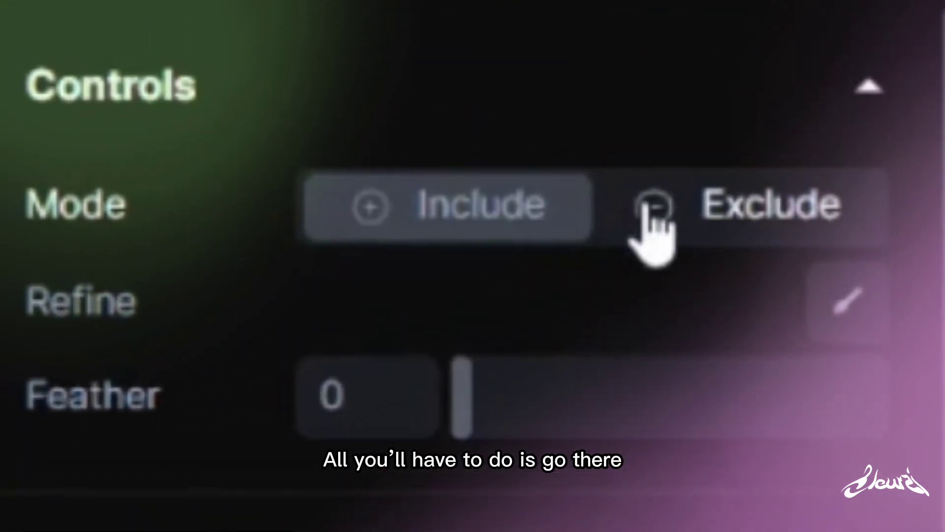
Delete both mask points from the brick building in Exclude mode.
{"action": "left_click", "coordinate": [647, 209]}
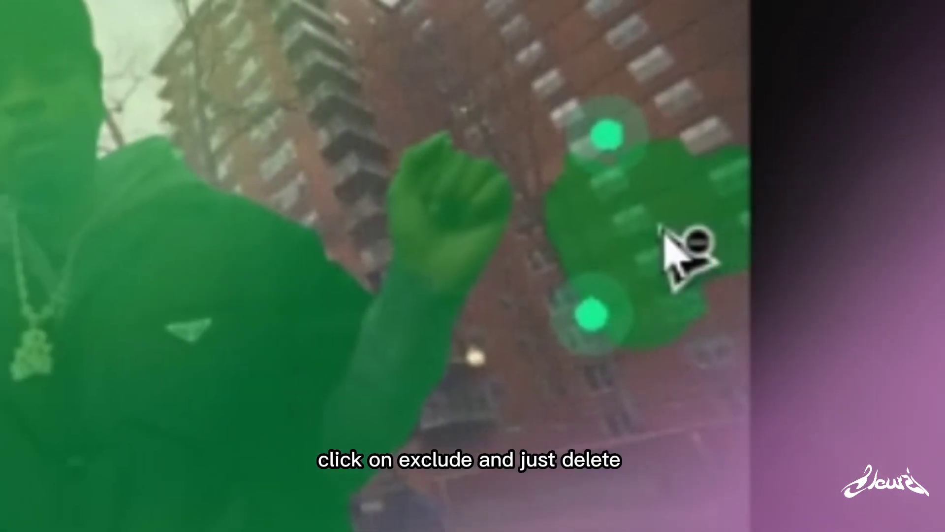
{"action": "left_click", "coordinate": [607, 134]}
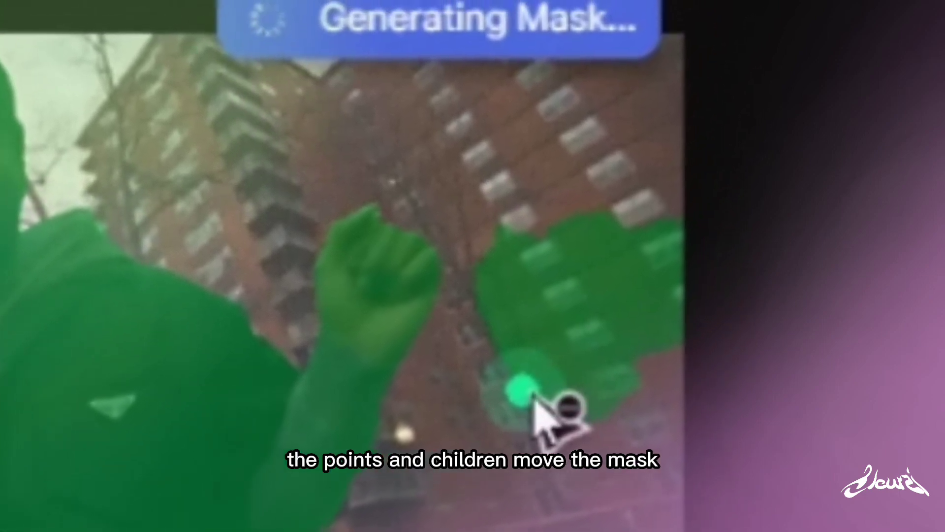
{"action": "left_click", "coordinate": [541, 374]}
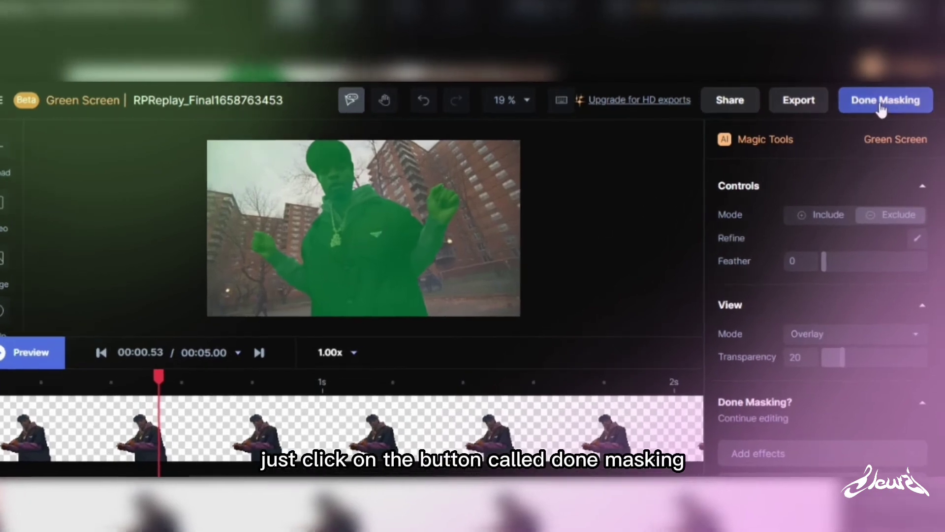
Finish masking and play the green-screen clip from the start to review the cutout.
{"action": "left_click", "coordinate": [881, 105]}
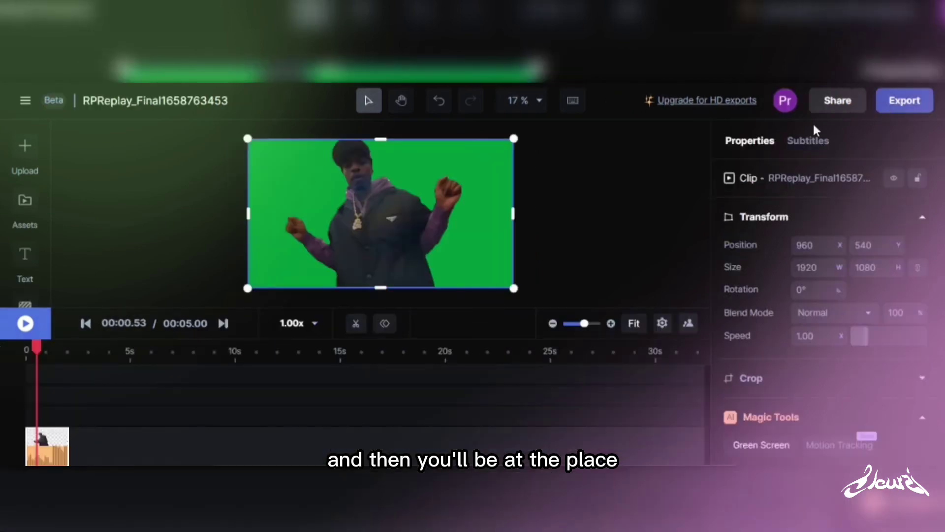
{"action": "left_click_drag", "start_coordinate": [37, 345], "coordinate": [17, 356]}
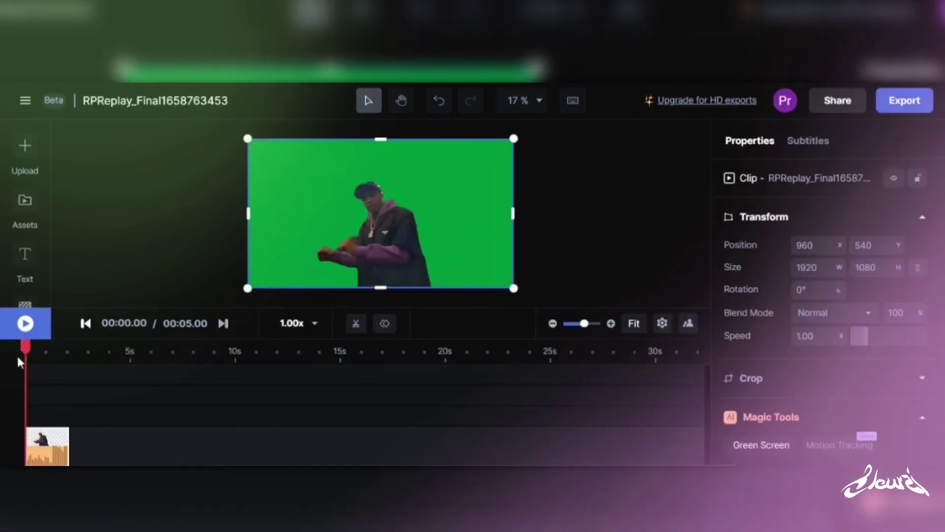
{"action": "left_click", "coordinate": [38, 334]}
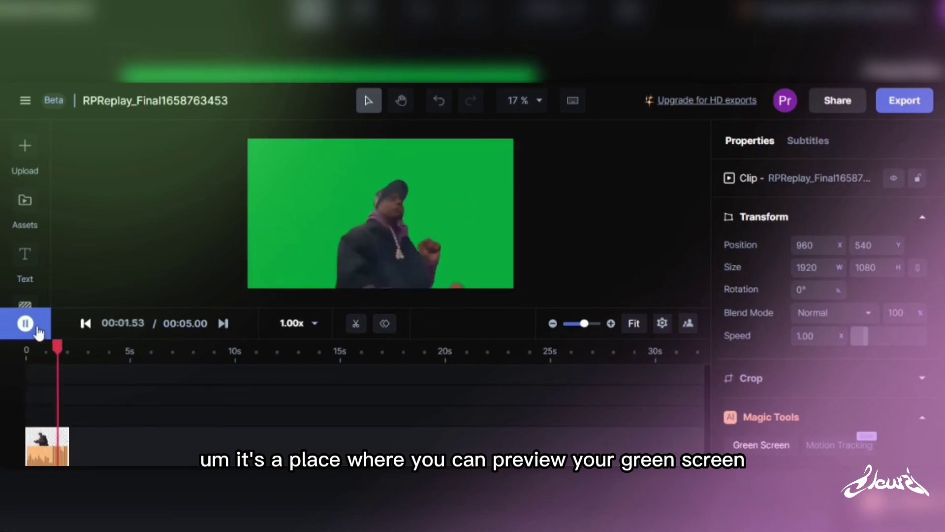
{"action": "left_click", "coordinate": [38, 333]}
{"action": "left_click_drag", "start_coordinate": [69, 352], "coordinate": [41, 353]}
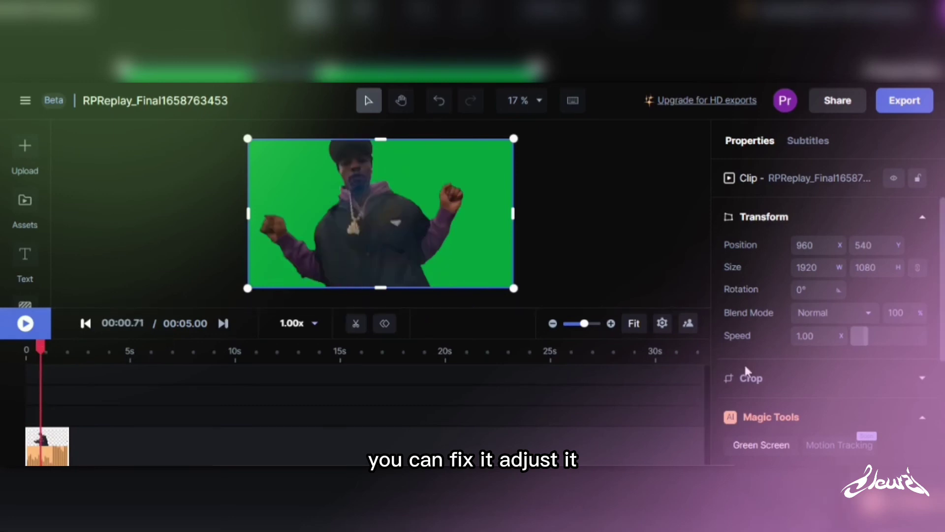
Set the Green Screen Mask's Feather to 15 and check the softened edges at 00:00.60.
{"action": "left_click_drag", "start_coordinate": [941, 266], "coordinate": [941, 331]}
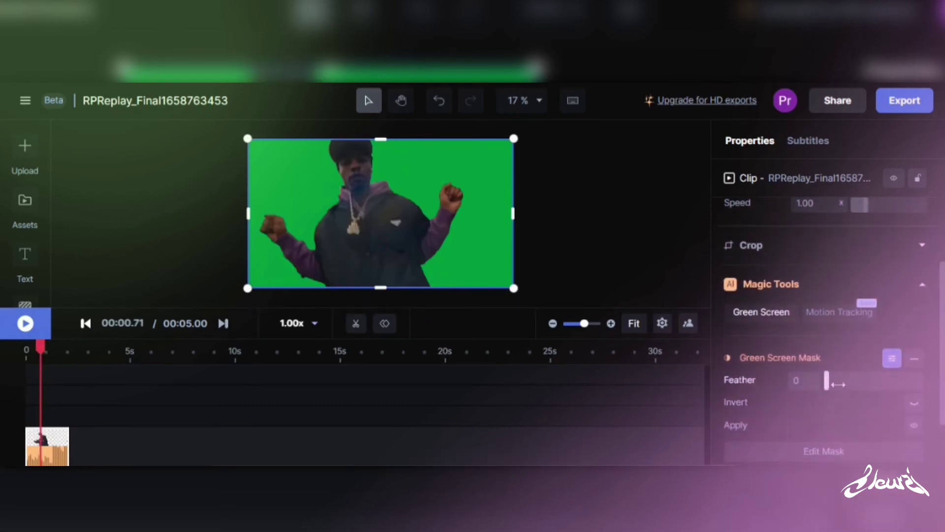
{"action": "left_click_drag", "start_coordinate": [826, 380], "coordinate": [841, 380]}
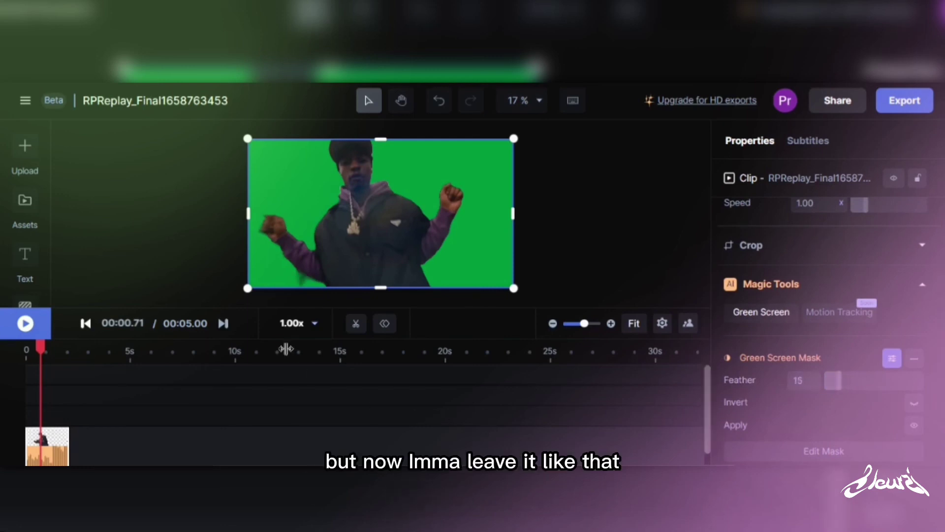
{"action": "mouse_move", "coordinate": [41, 348]}
{"action": "left_mouse_down"}
{"action": "mouse_move", "coordinate": [26, 348]}
{"action": "mouse_move", "coordinate": [39, 349]}
{"action": "left_mouse_up"}
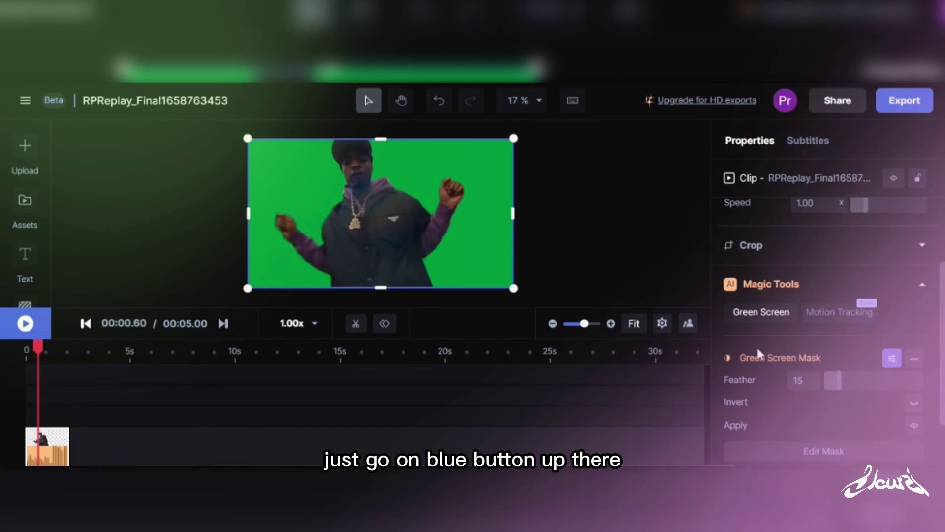
Export the green-screen video in 720p resolution as MP4.
{"action": "left_click", "coordinate": [897, 102]}
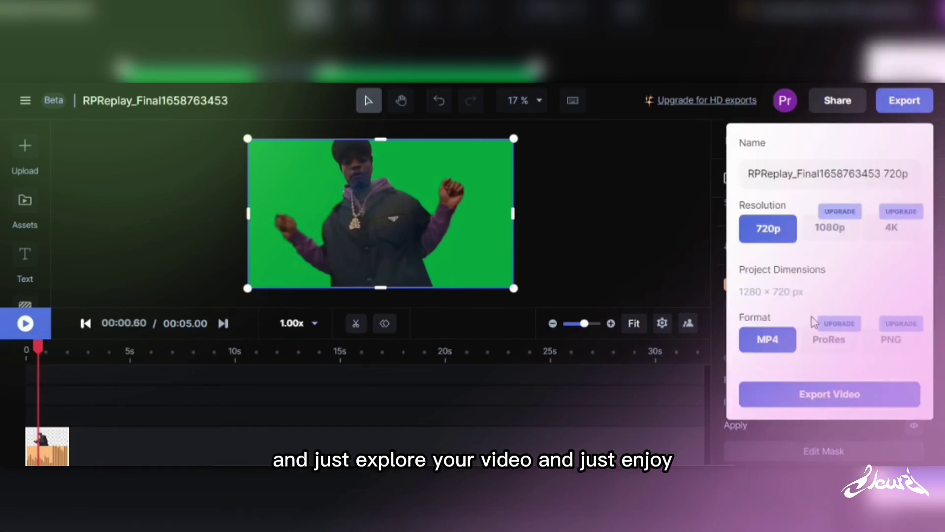
{"action": "left_click", "coordinate": [840, 396]}
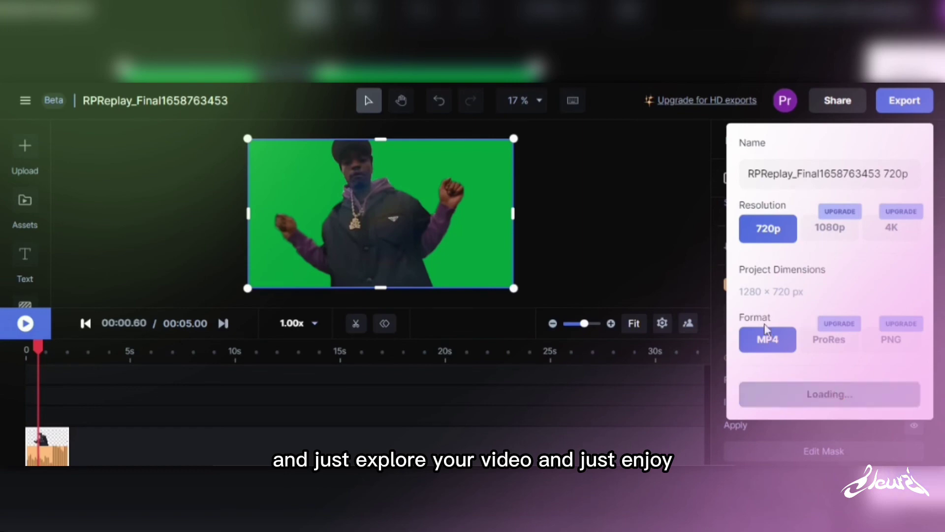